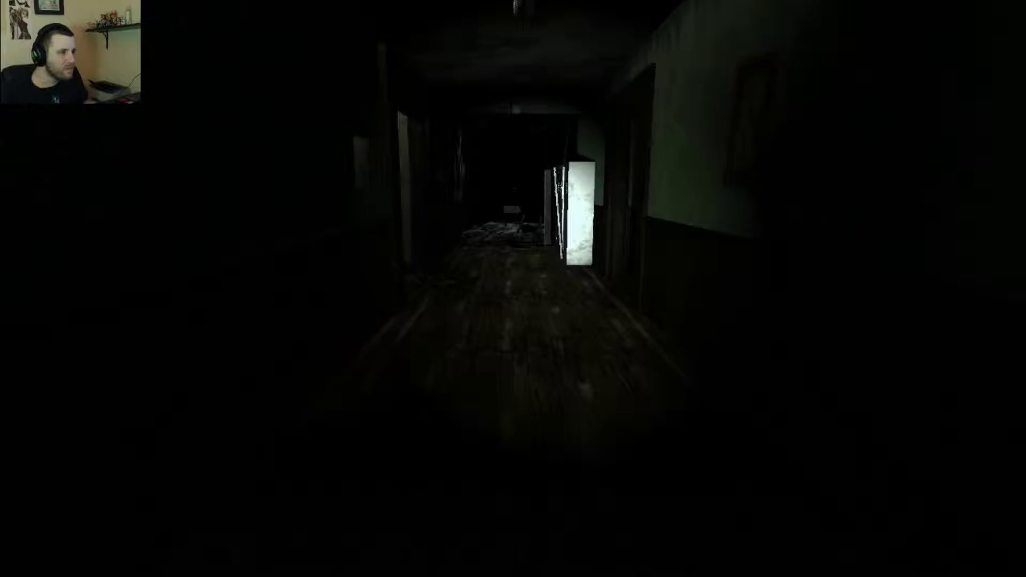
key("w")
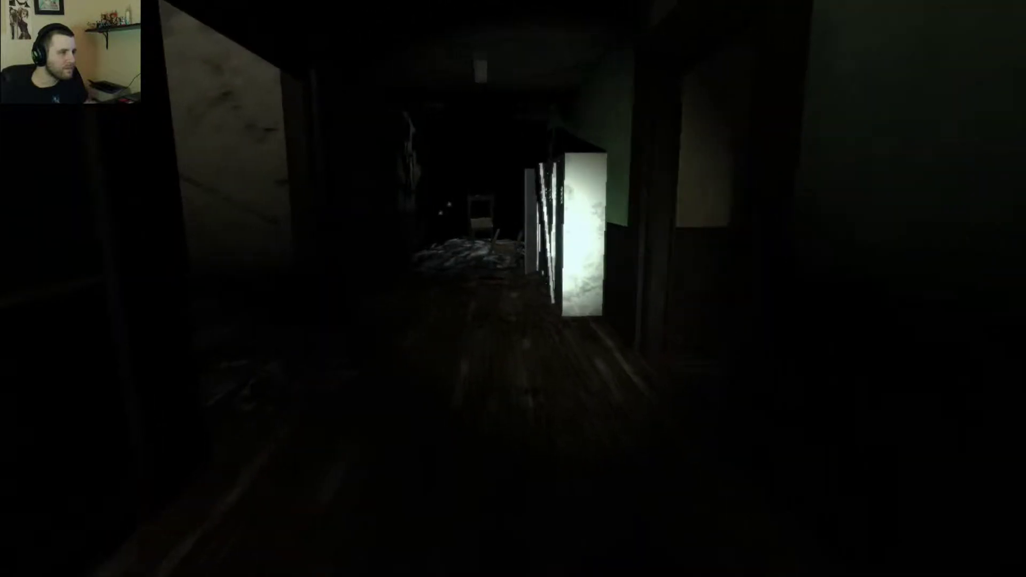
key("w")
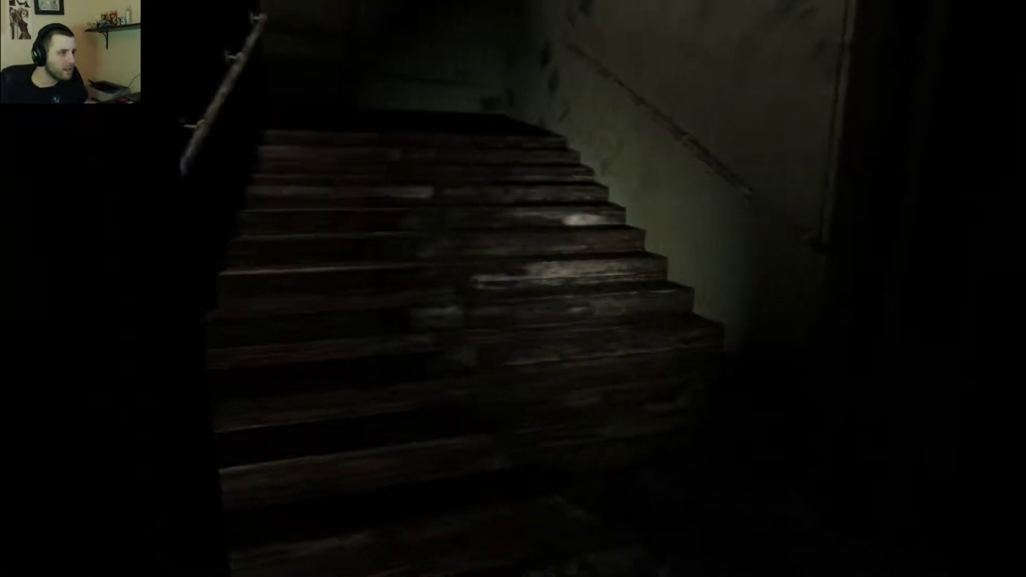
key("w")
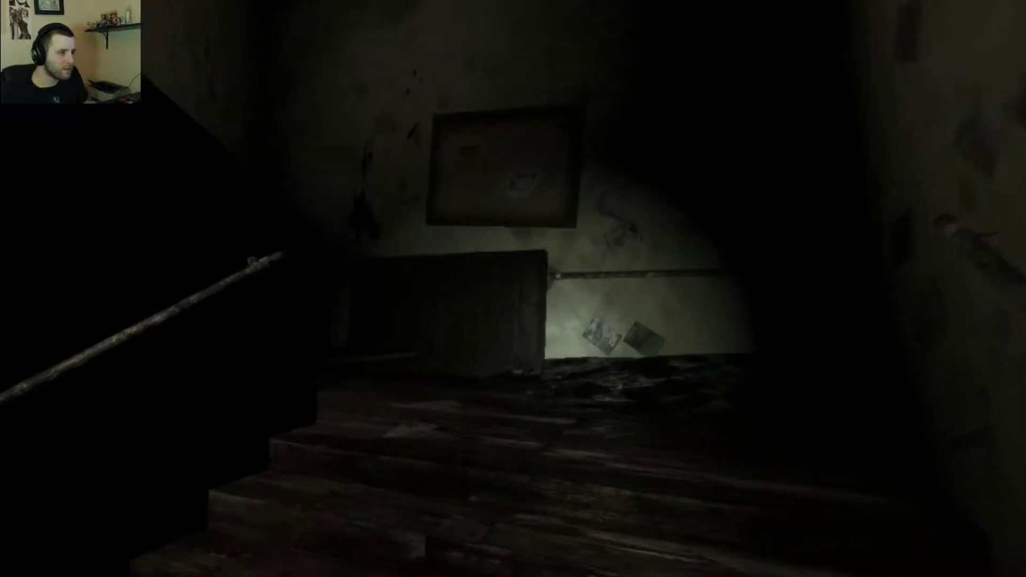
key("w")
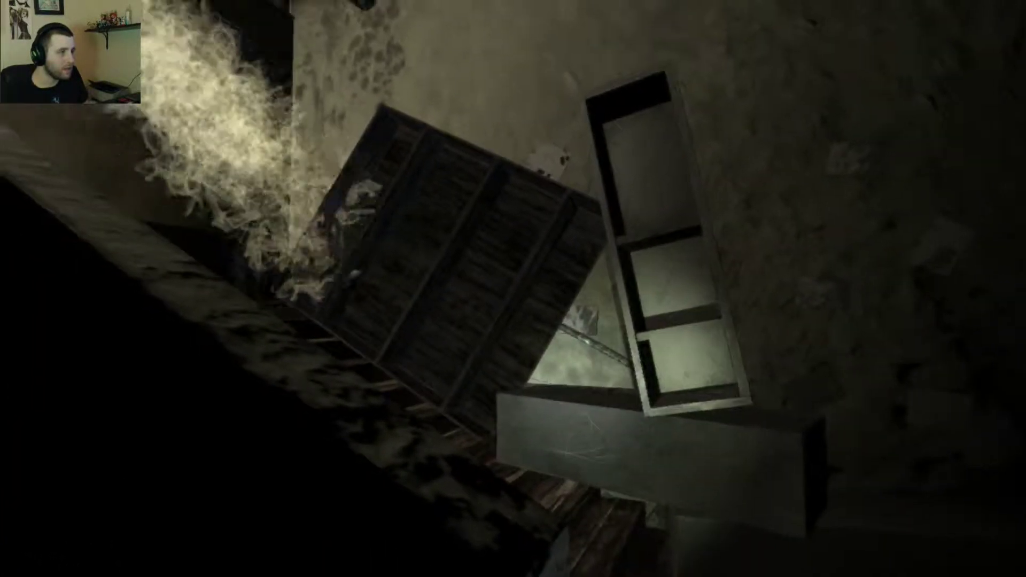
key("w")
key("w")
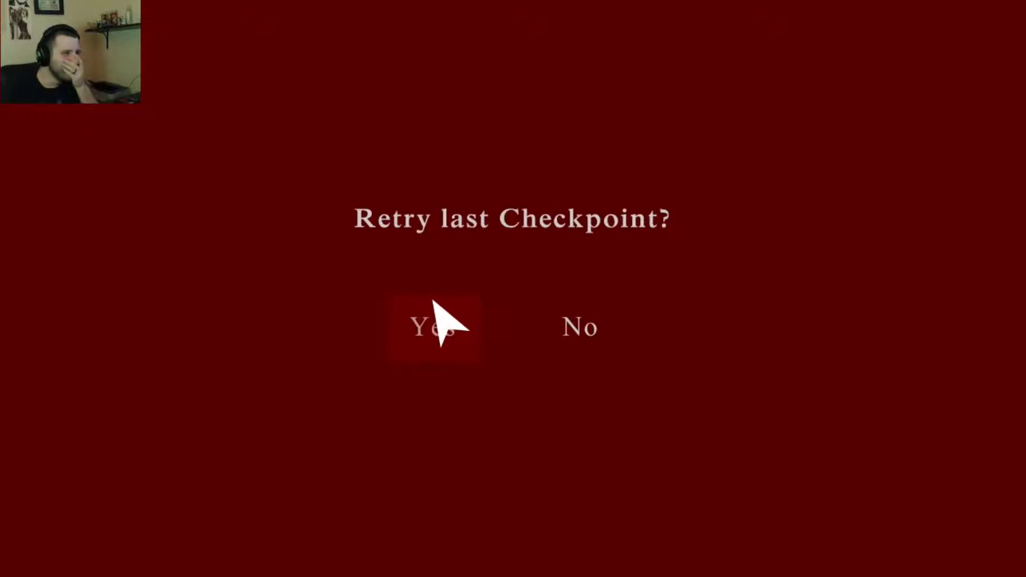
left_click(433, 324)
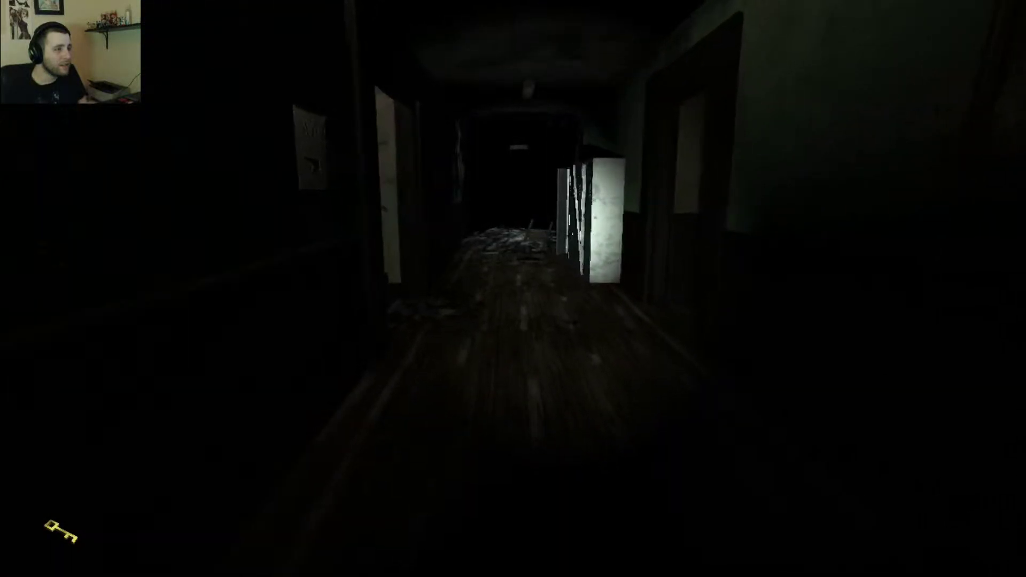
key("w")
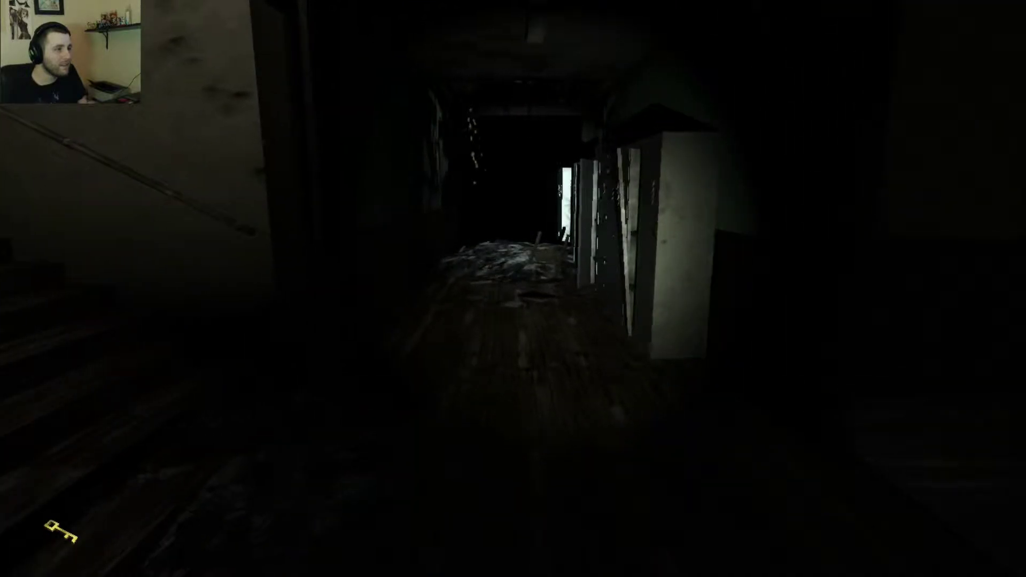
key("w")
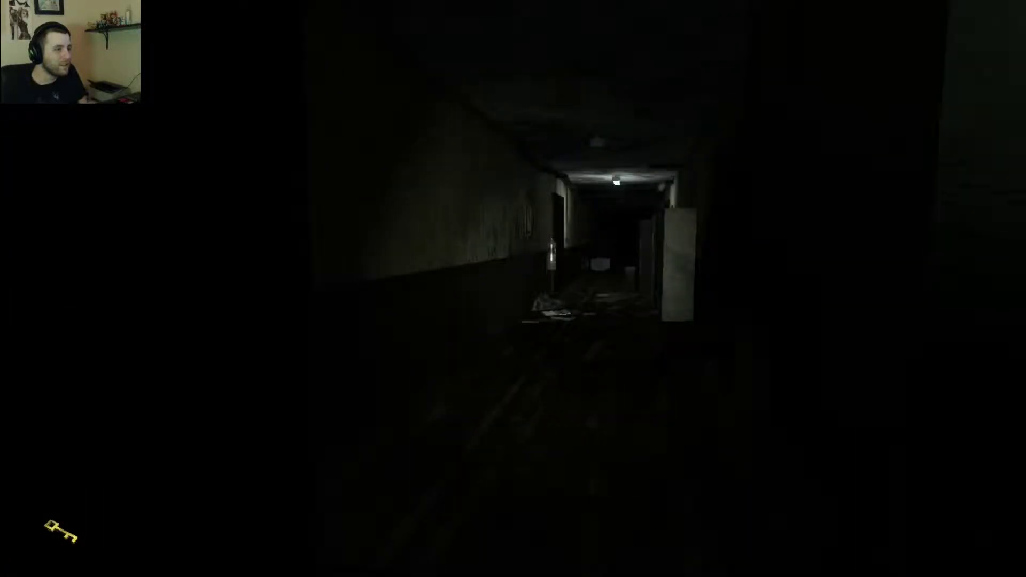
key("w")
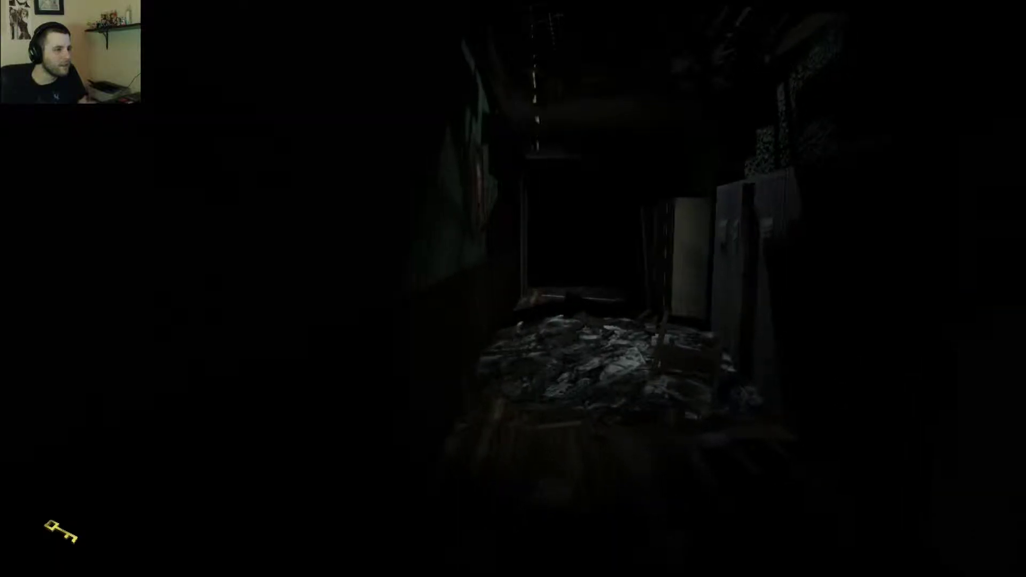
key("w")
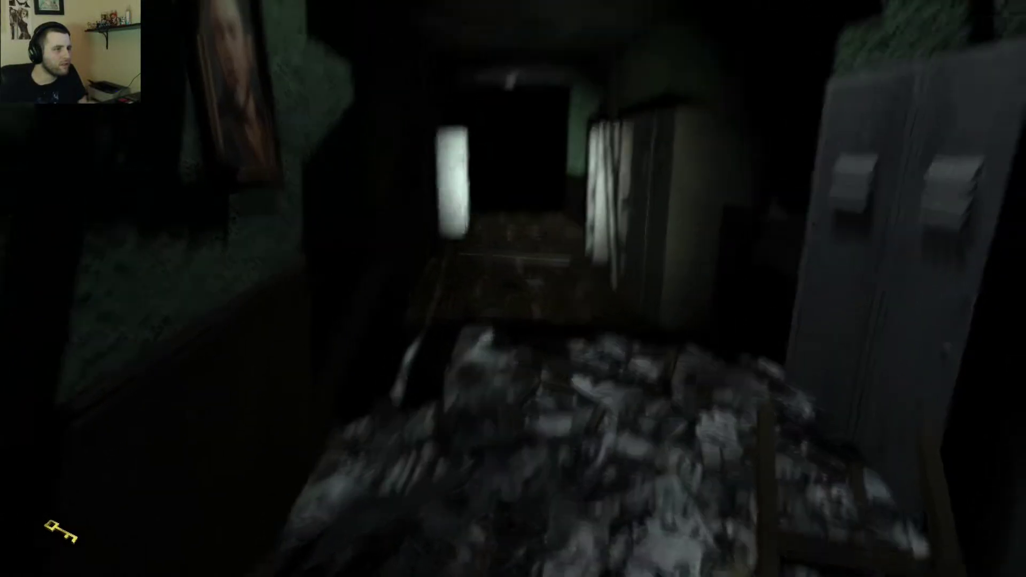
key("w")
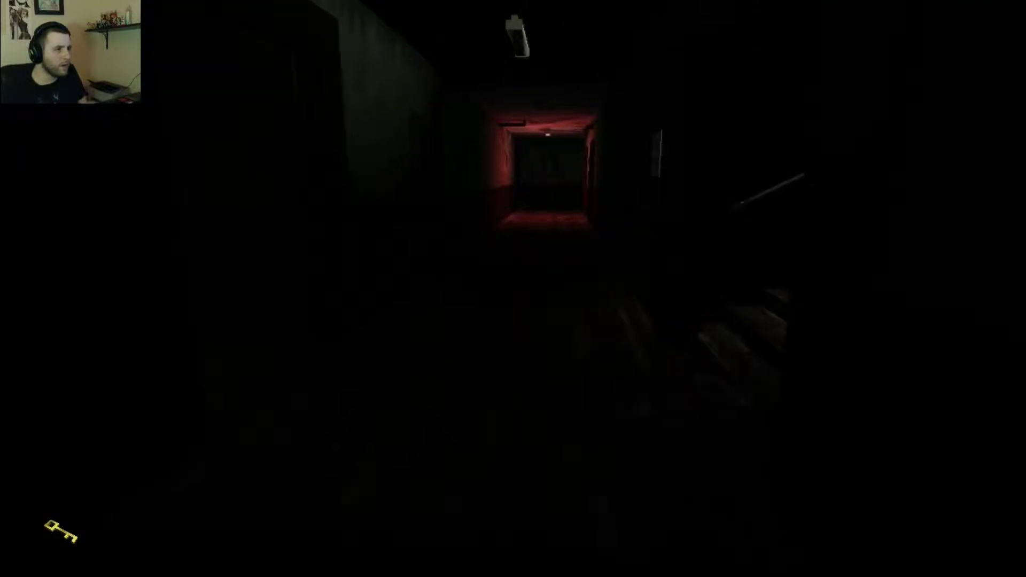
key("w")
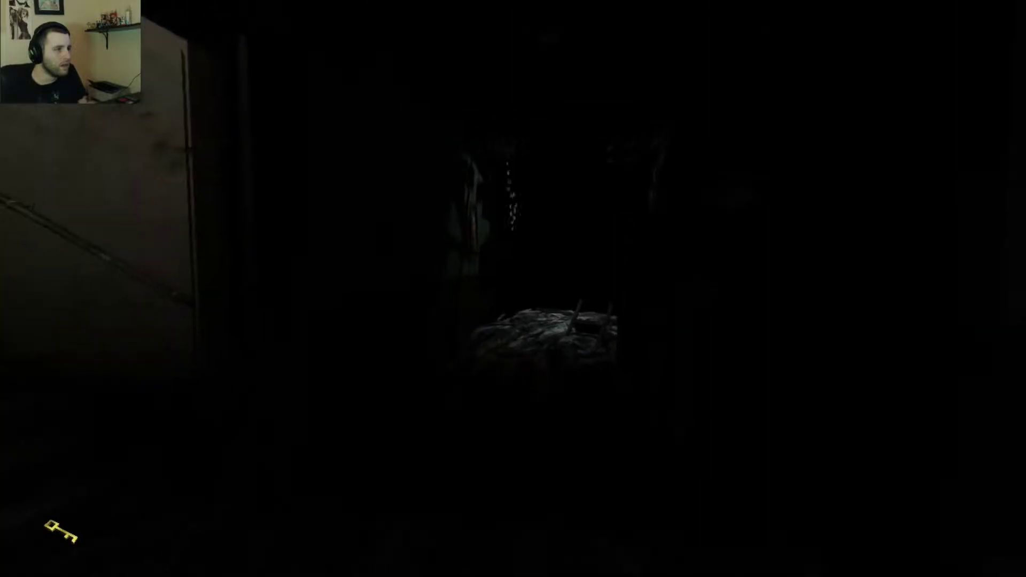
key("w")
key("w")
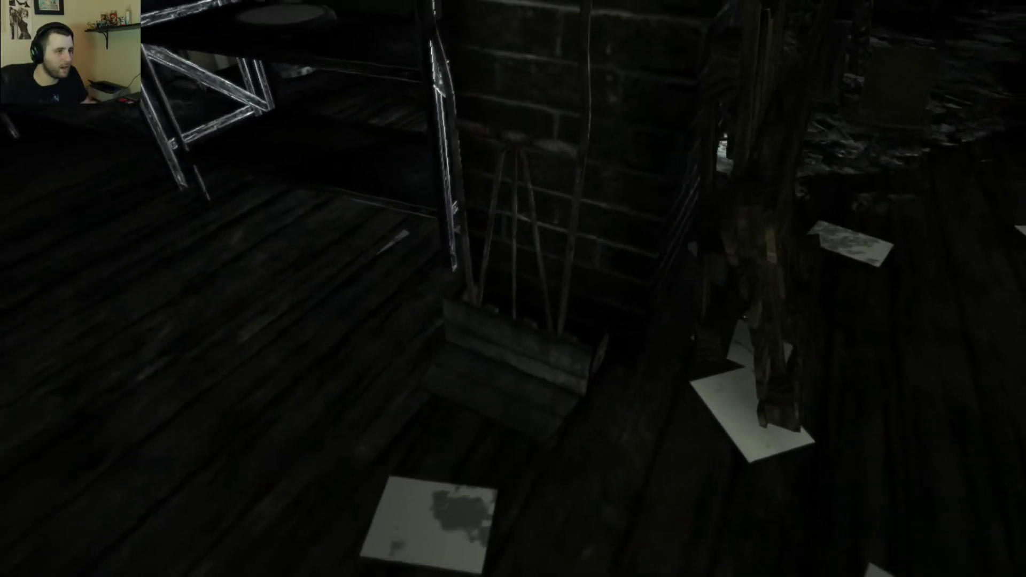
key("w")
key("w")
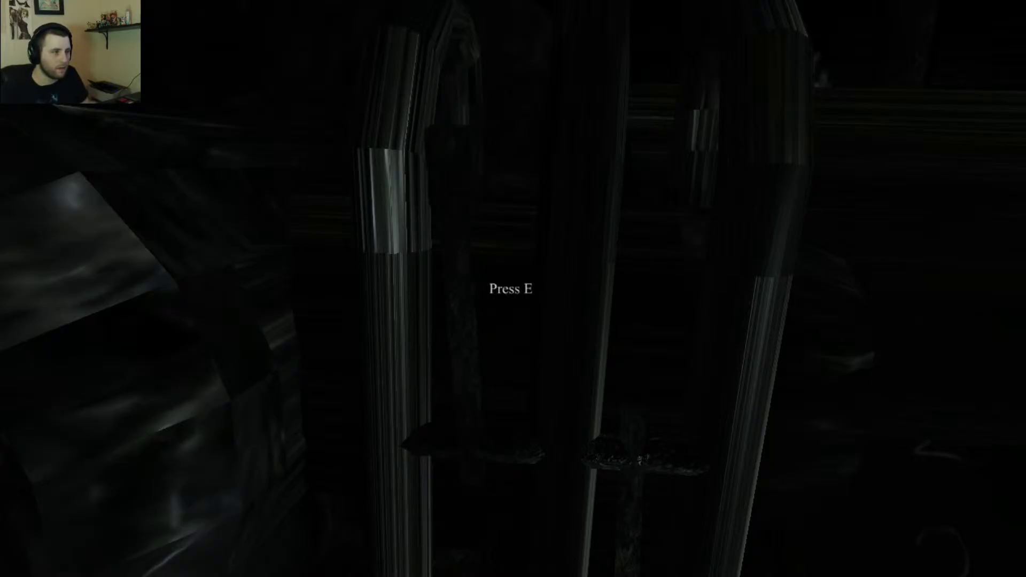
key("e")
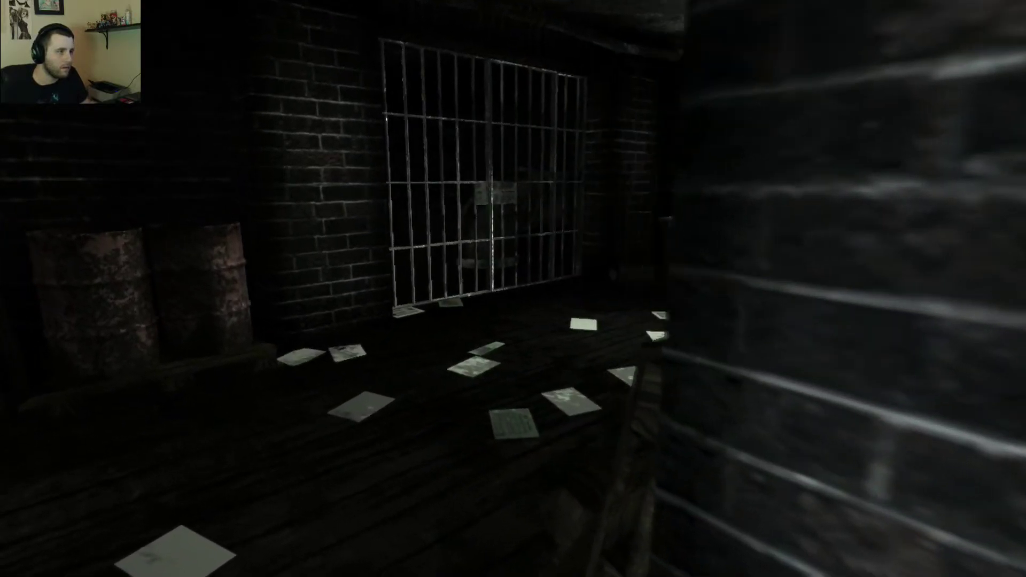